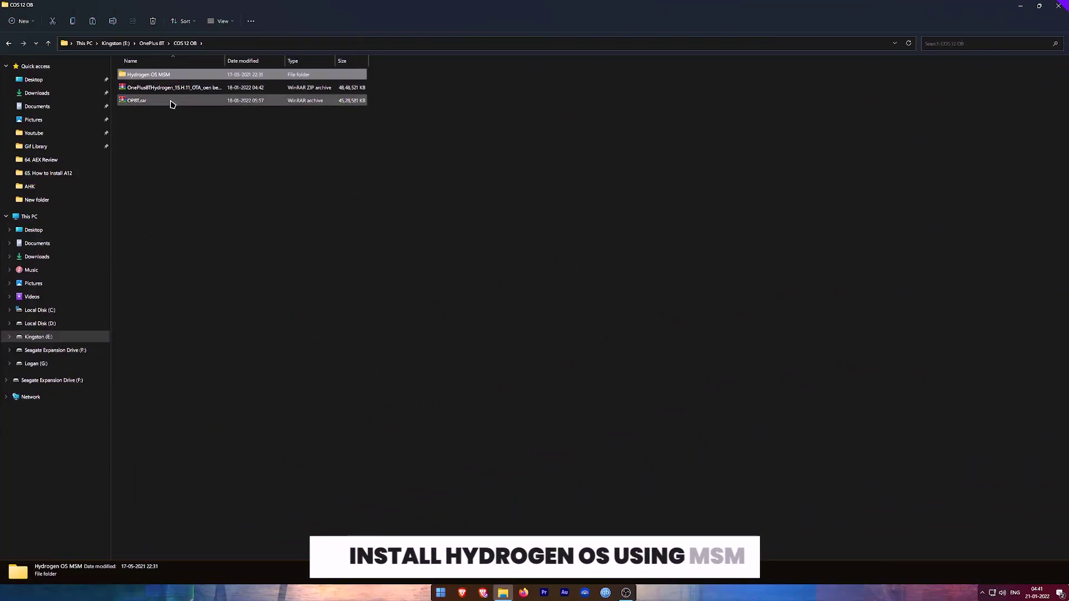
Run MsmDownloadTool V4.0_8250colorOS.exe from the Hydrogen OS MSM folder
double_click(149, 74)
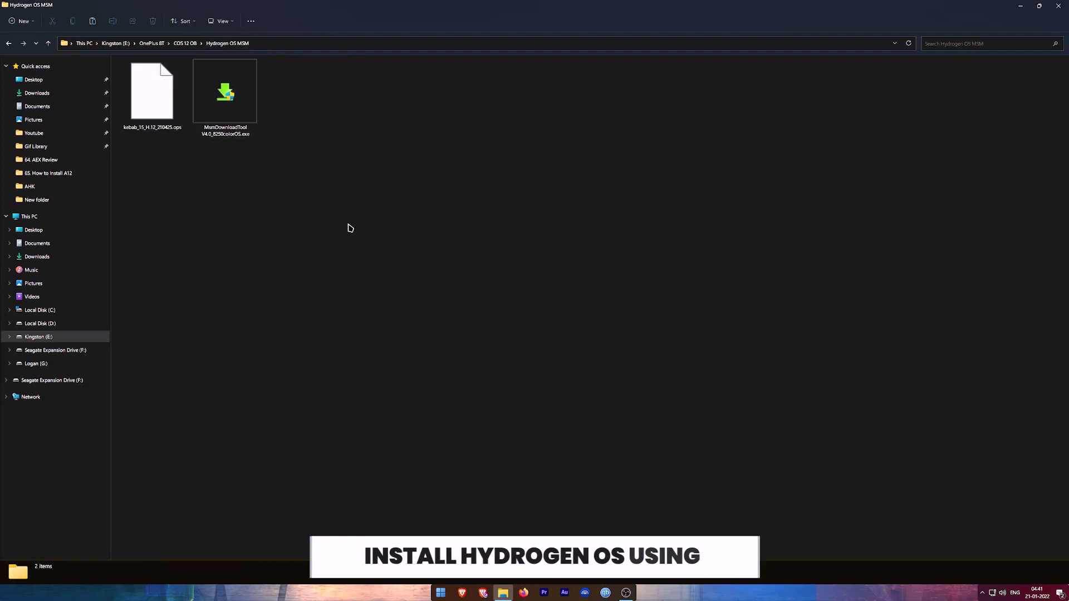
left_click(235, 116)
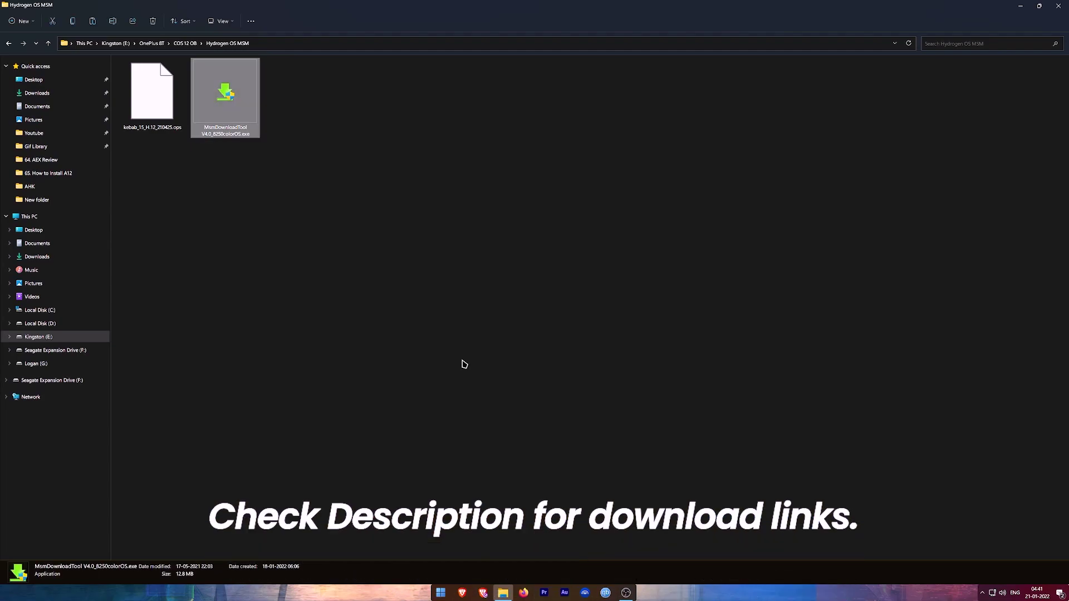
key("Return")
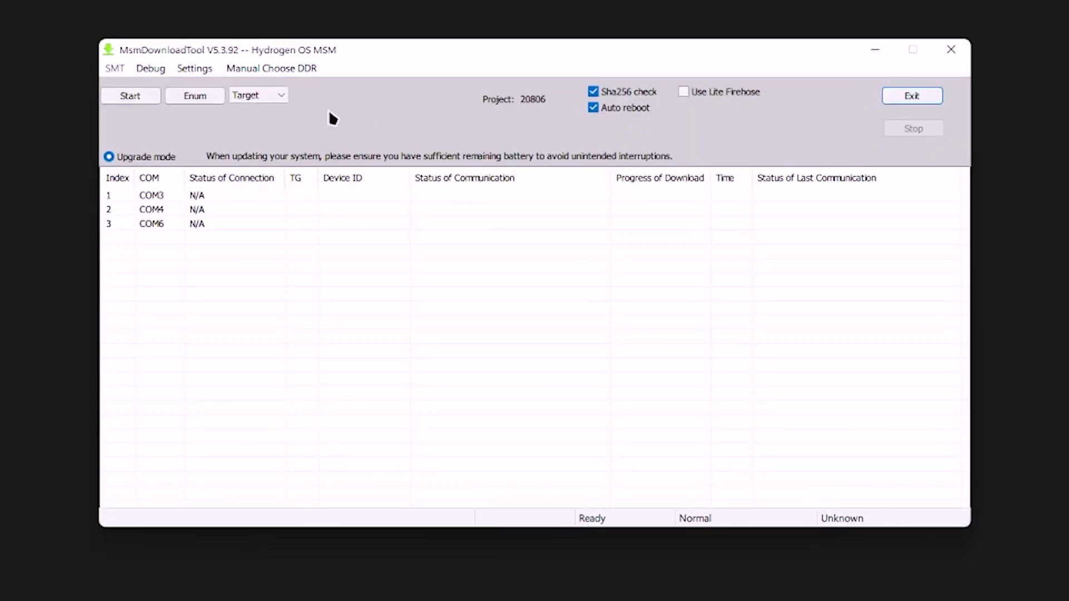
Start the Hydrogen OS flash run so MsmDownloadTool waits for the phone
left_click(156, 98)
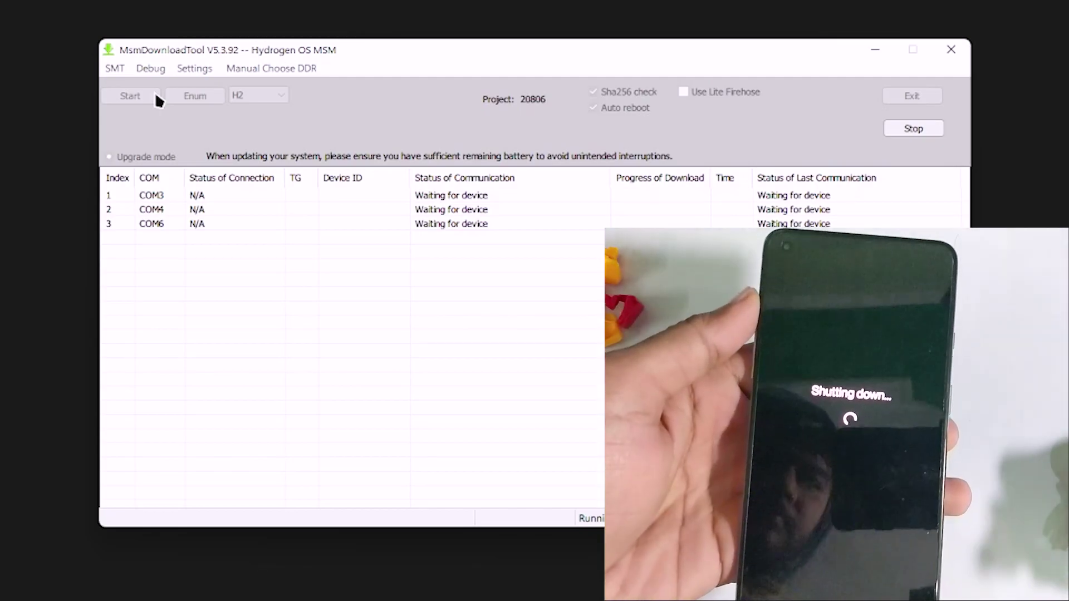